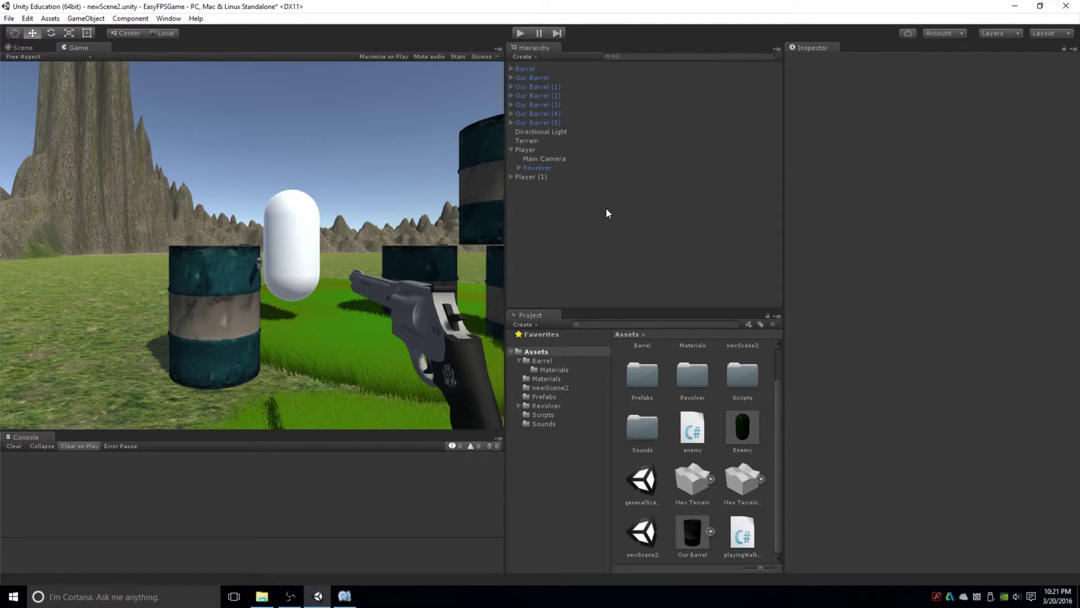
Select Player to view its Character Controller, walking script (speed 15) and Audio Source.
left_click(545, 148)
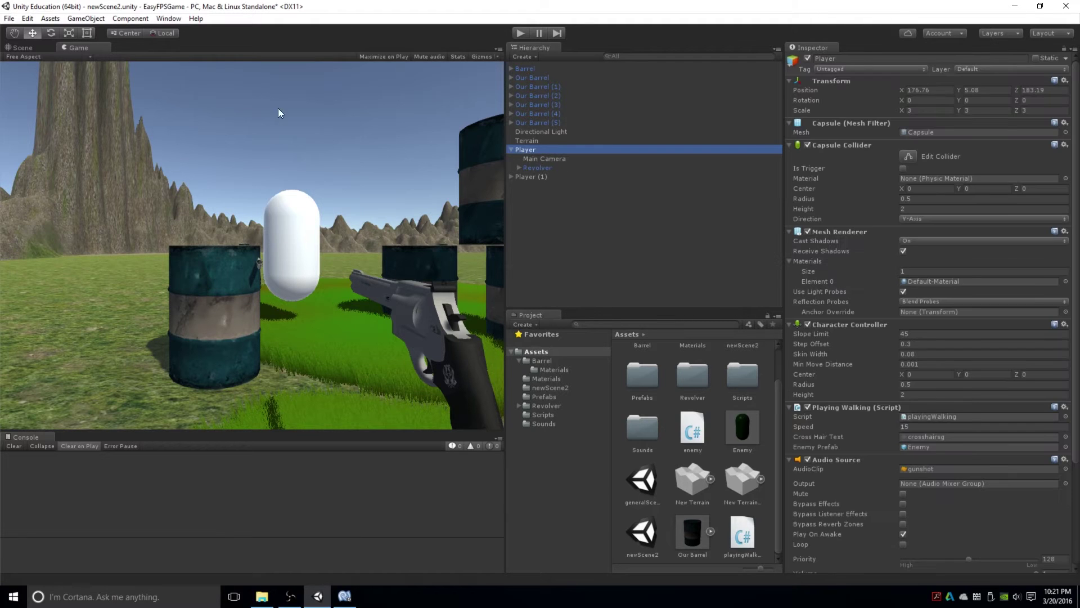
In the Scene view, select the Player (1) and Player capsules, then return to Game view.
left_click(25, 47)
left_click(150, 153)
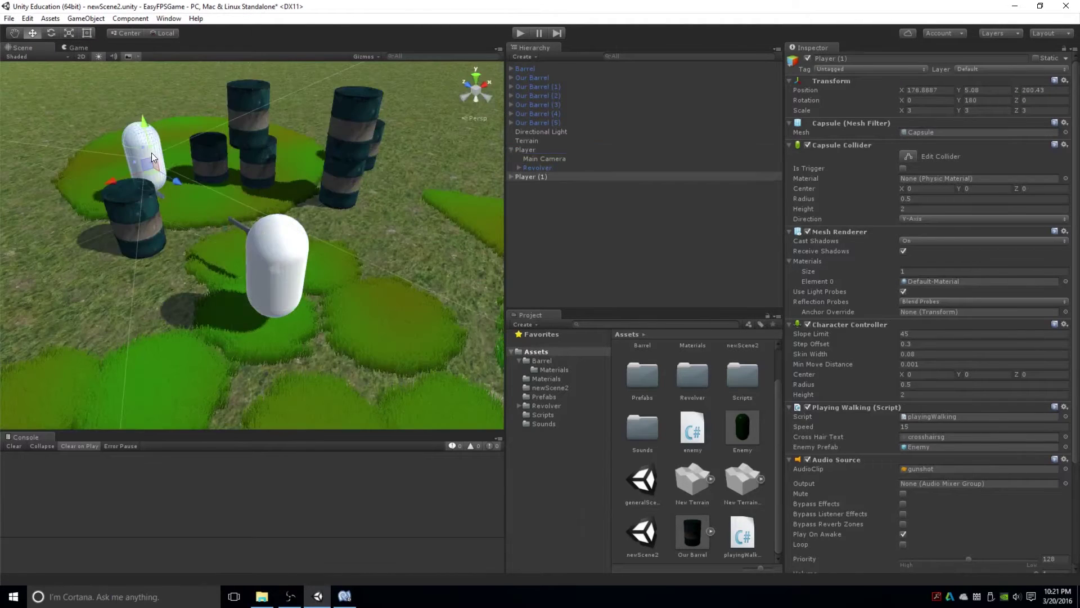
left_click(284, 278)
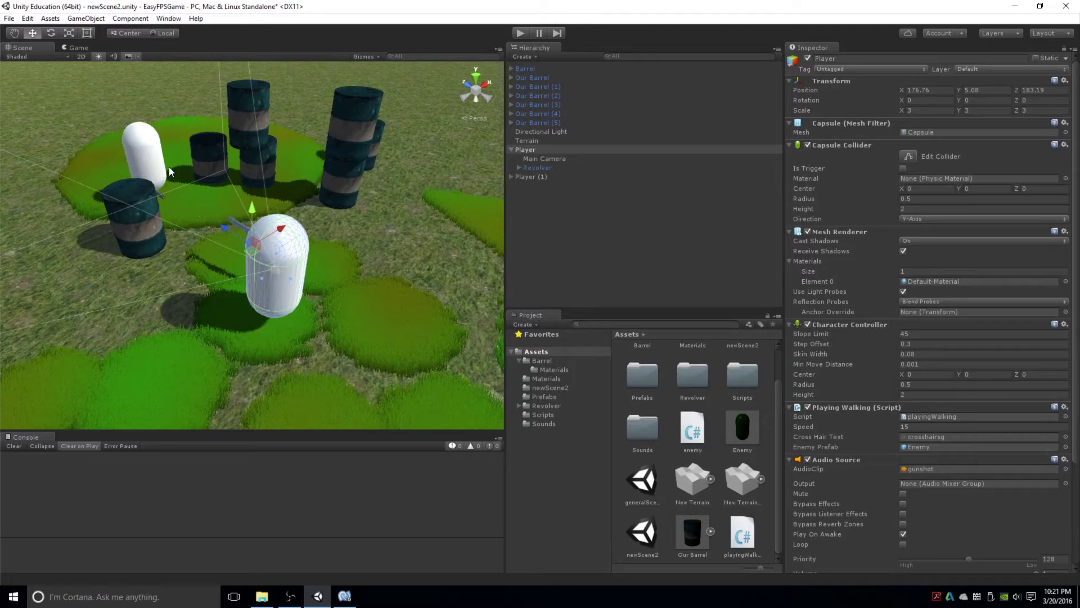
left_click(78, 48)
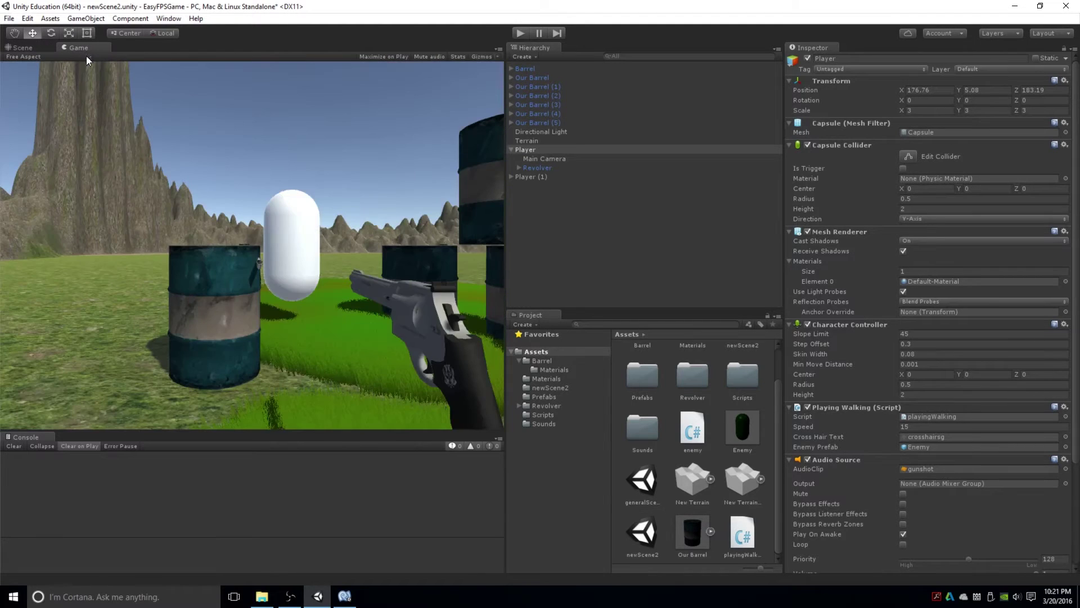
Expand Player (1) and compare both Main Cameras, ending on the first Player's camera.
left_click(512, 177)
left_click(548, 185)
left_click(551, 160)
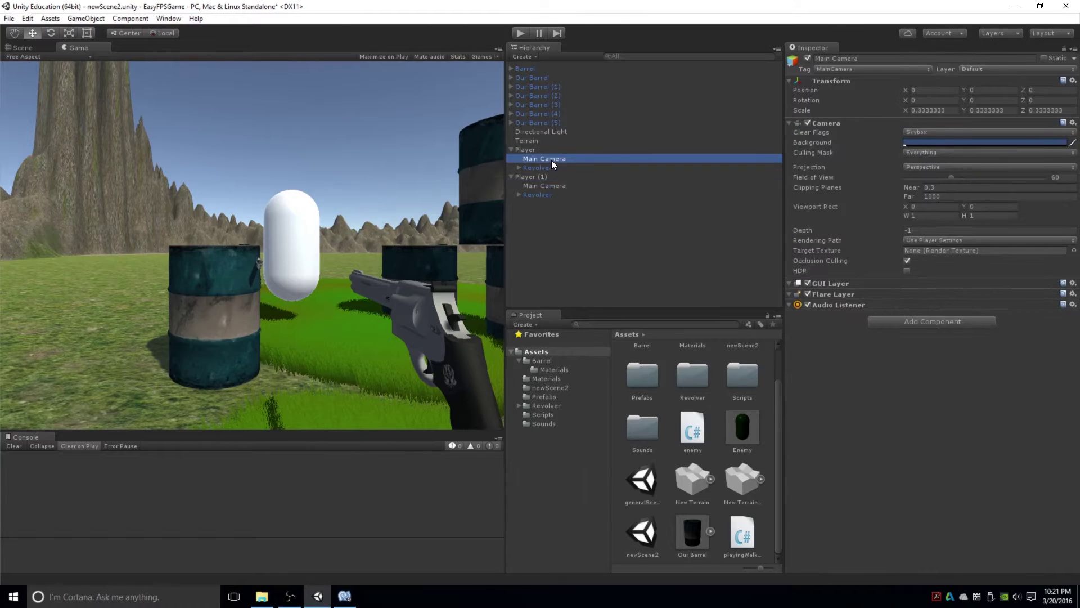
left_click(562, 185)
left_click(565, 159)
left_click(566, 186)
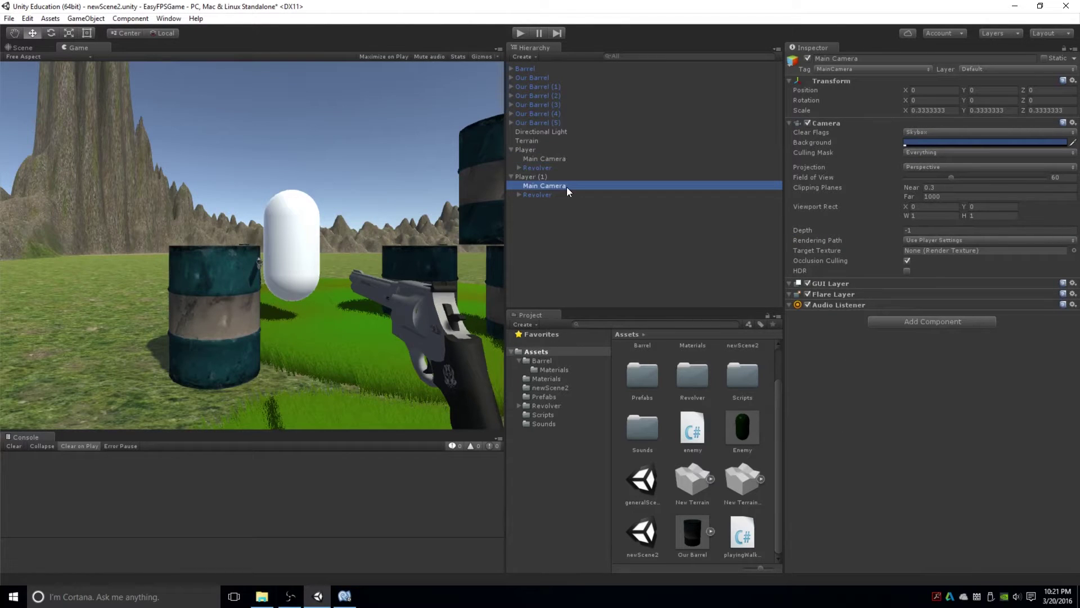
left_click(552, 158)
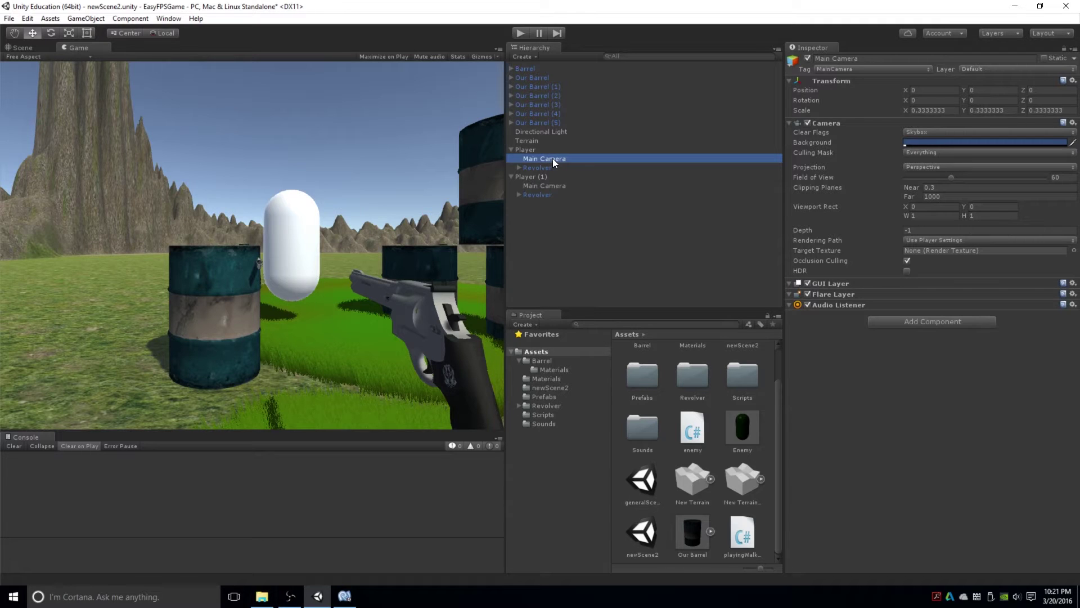
left_click(808, 59)
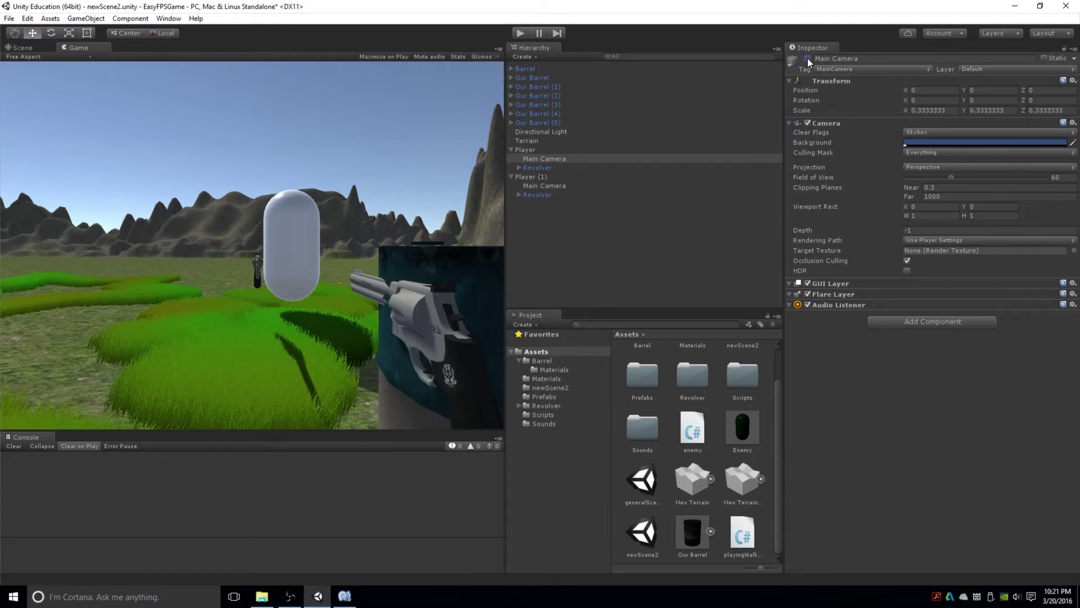
left_click(808, 59)
left_click(582, 188)
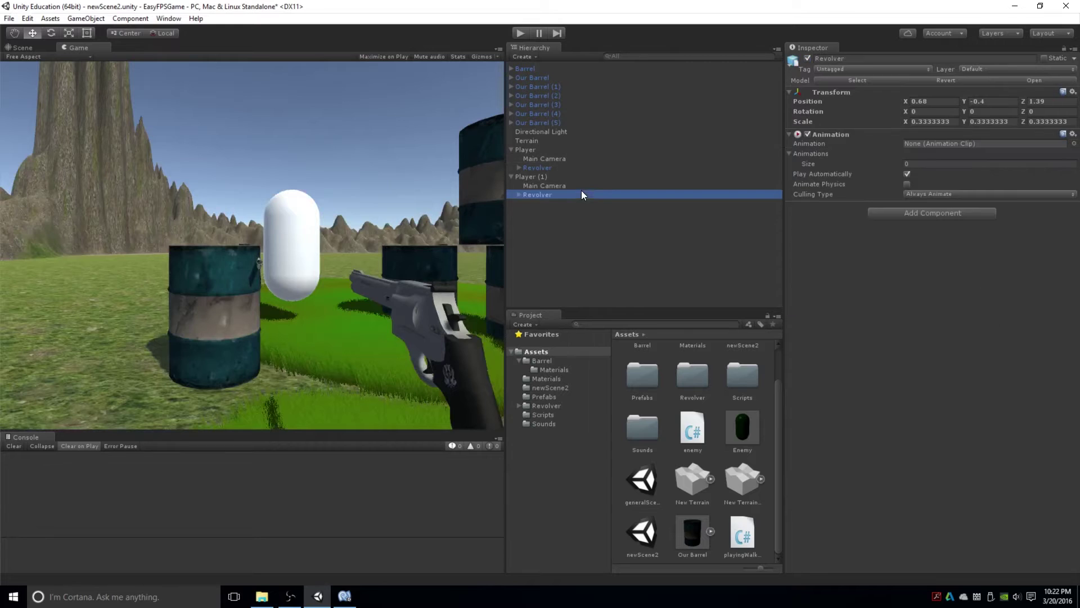
left_click(808, 59)
left_click(808, 59)
left_click(808, 59)
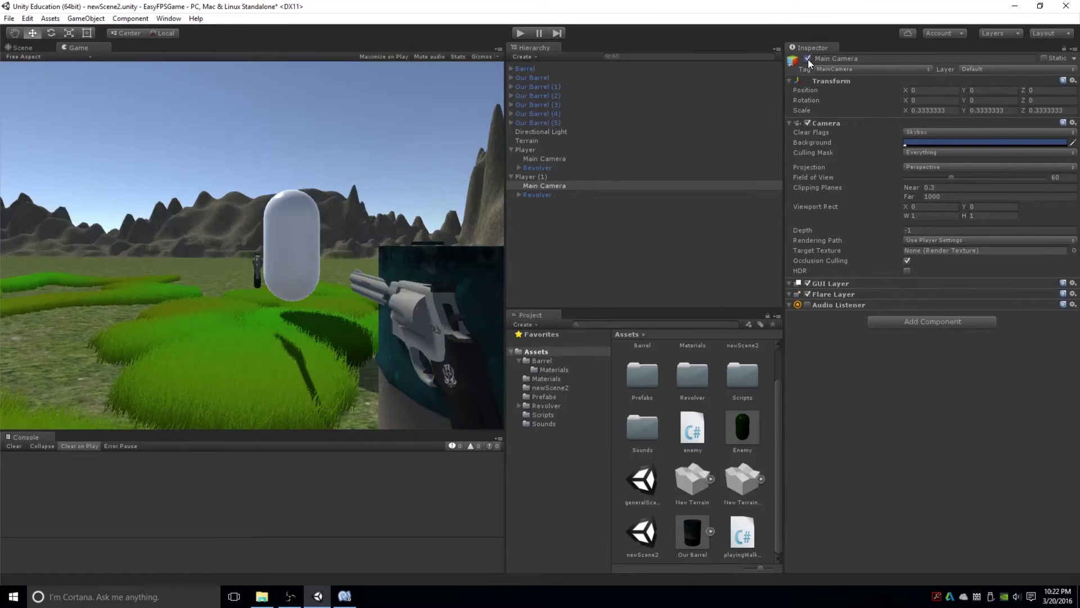
left_click(807, 59)
left_click(808, 58)
left_click(579, 160)
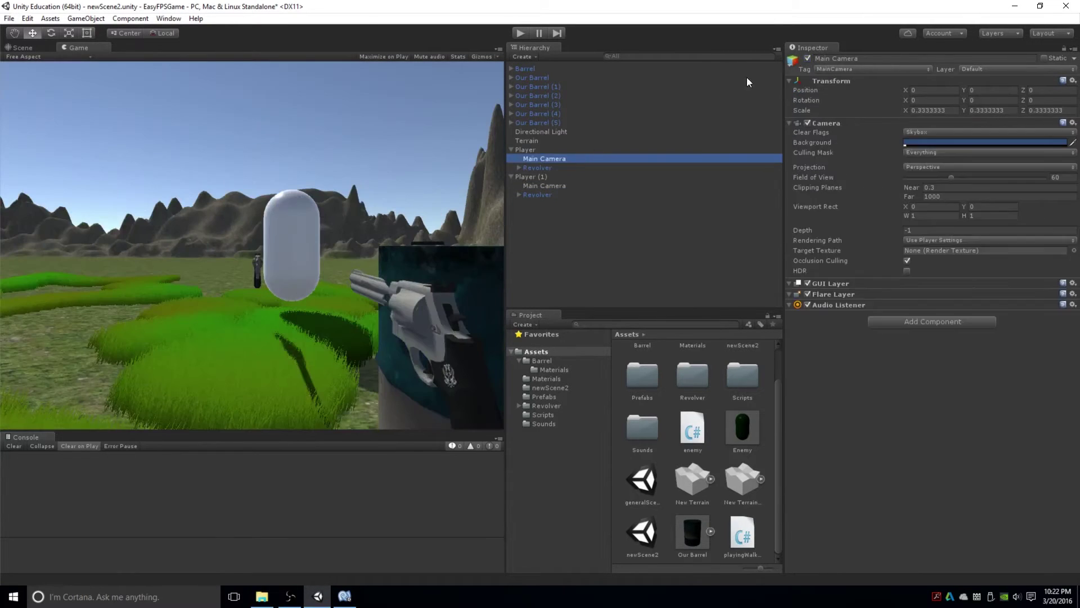
left_click(807, 59)
left_click(806, 58)
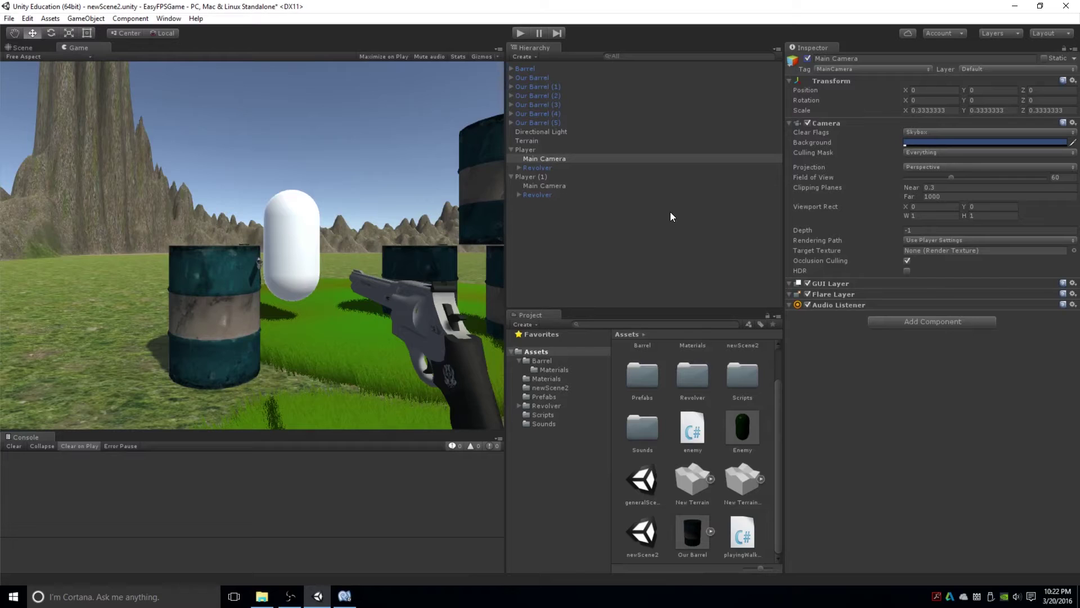
left_click(543, 159)
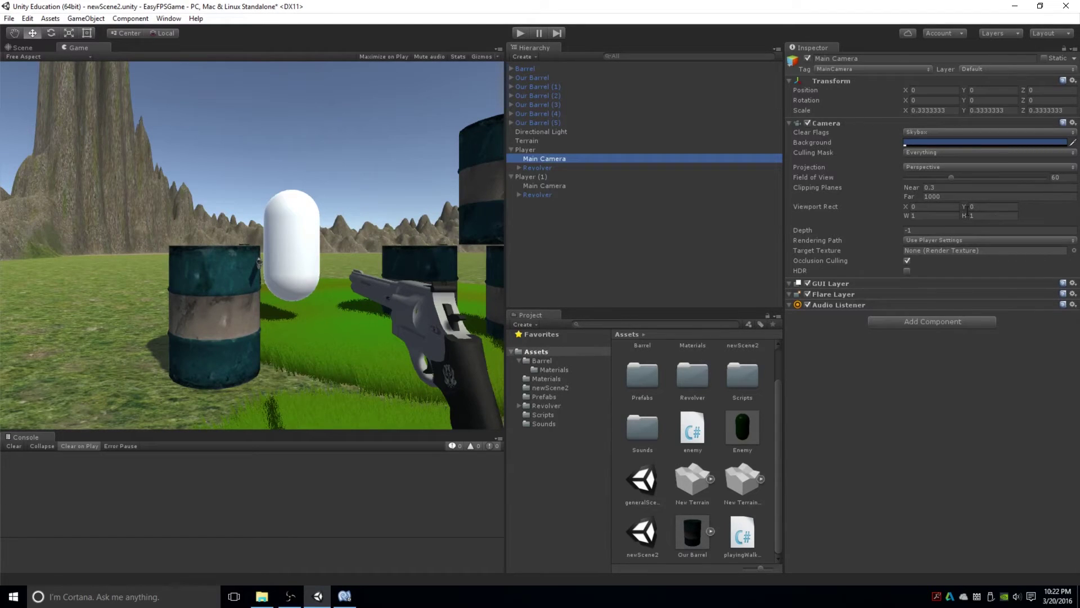
left_click(935, 215)
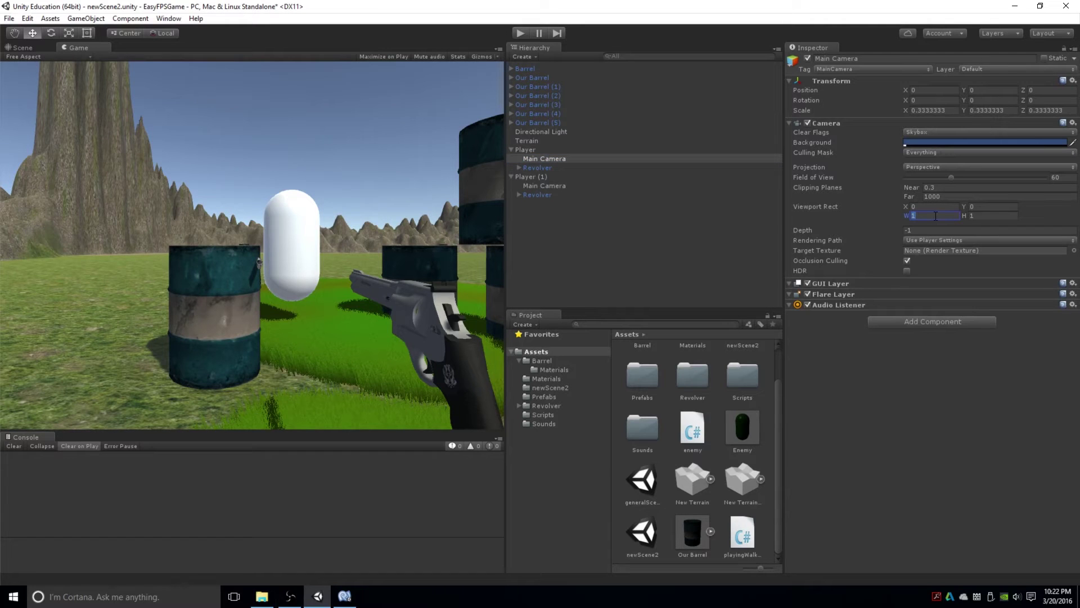
Set Player (1)'s Main Camera Viewport Rect to W 0.5 and X 0.5.
type(".5")
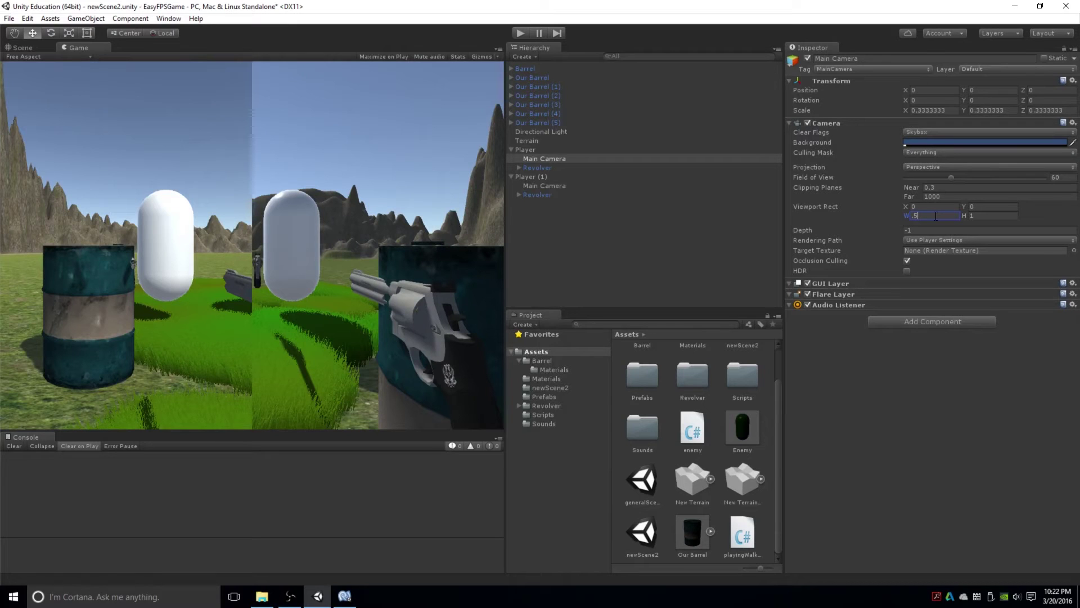
left_click(549, 186)
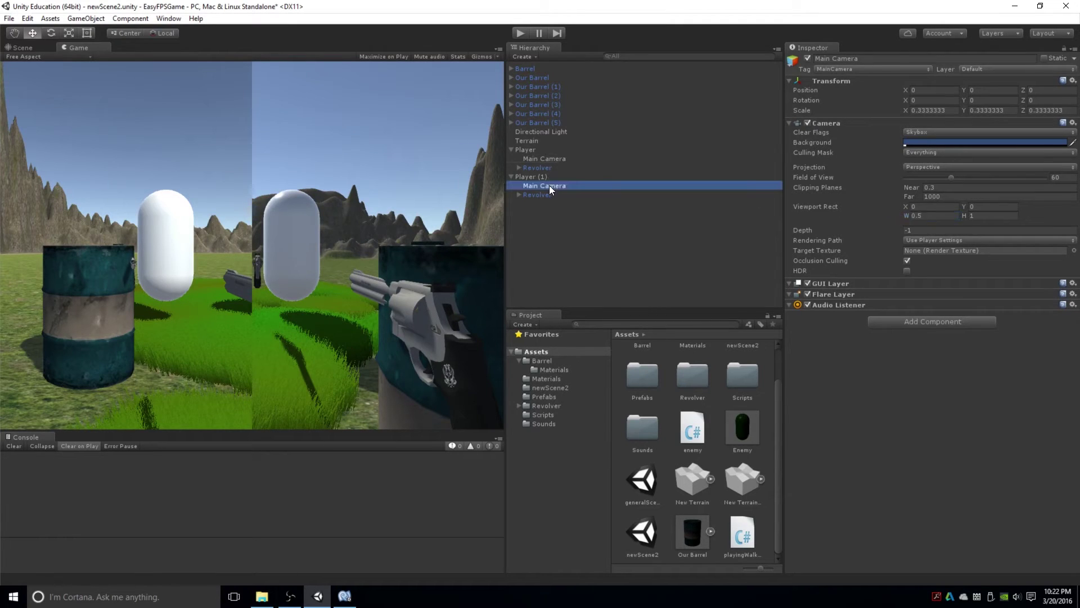
left_click(943, 216)
type(".5")
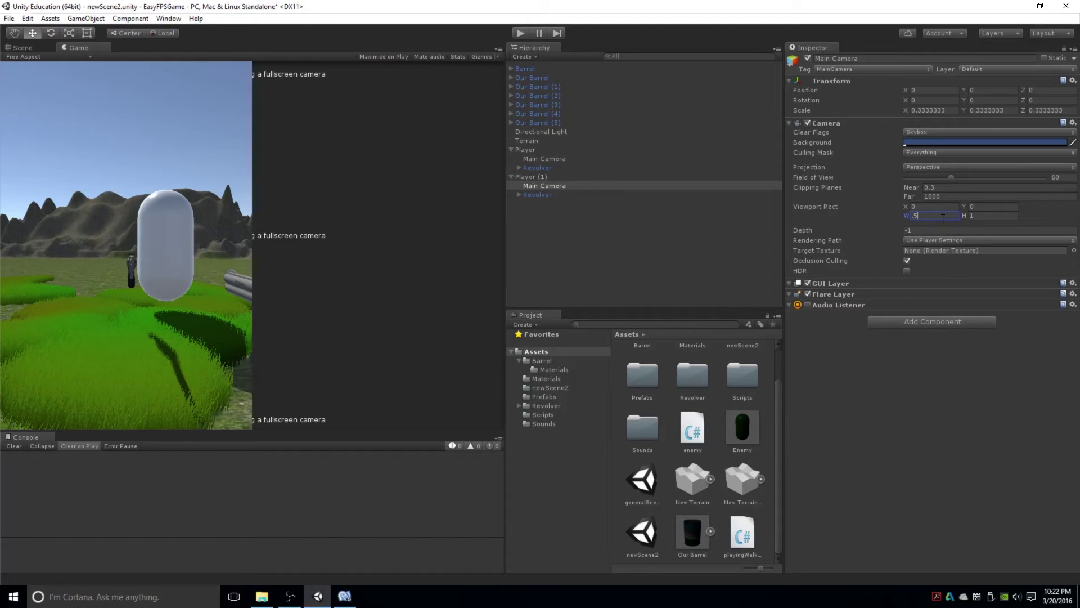
left_click(938, 206)
type(".5")
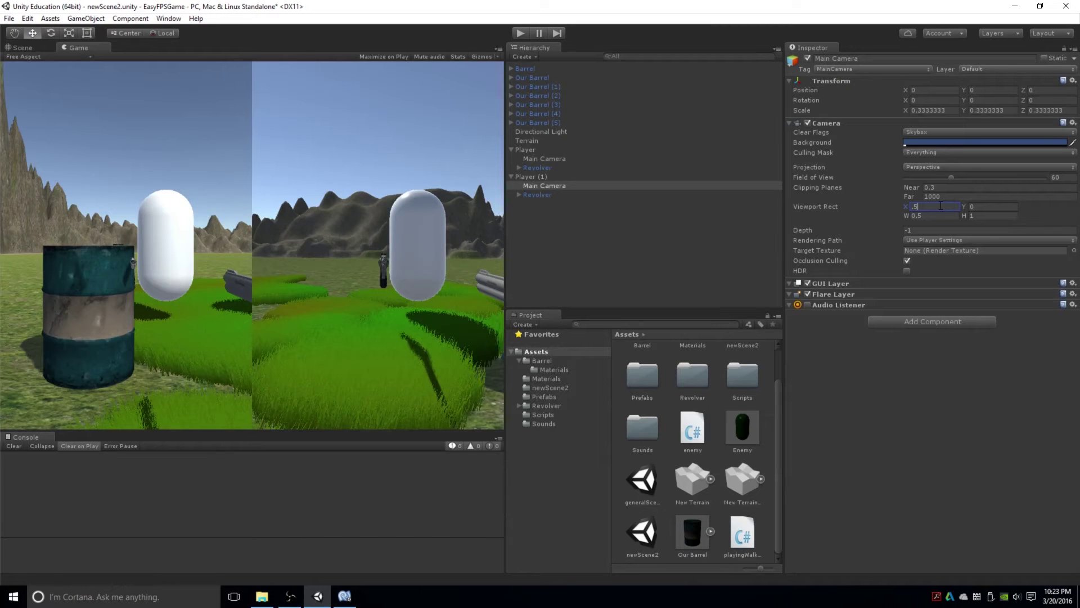
Reset Player (1)'s camera to X 0 and W 1, and set the first camera's H to 0.5.
key("BackSpace")
key("BackSpace")
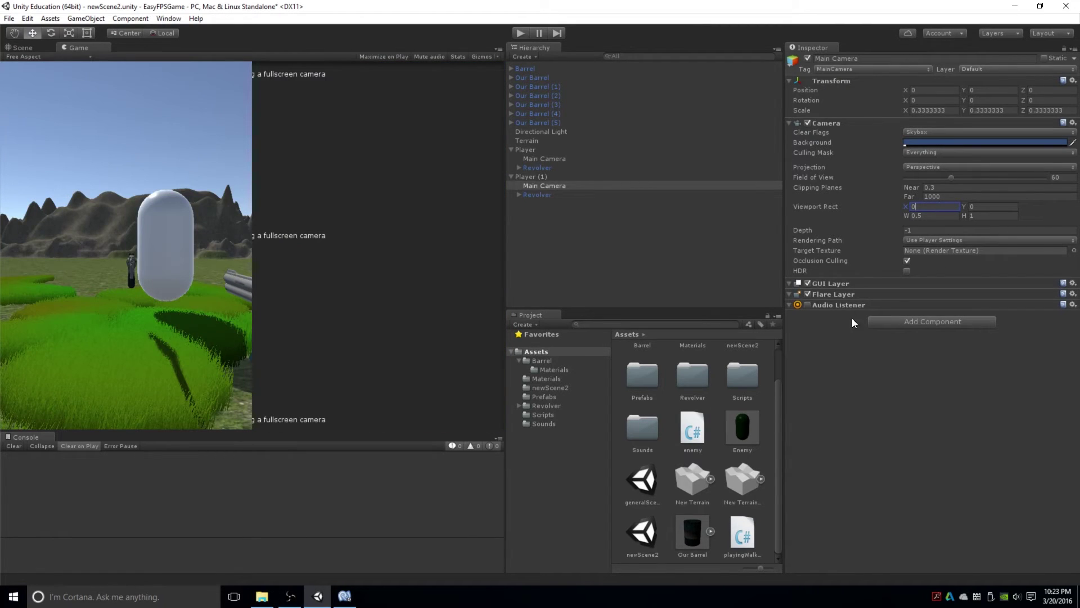
type("1")
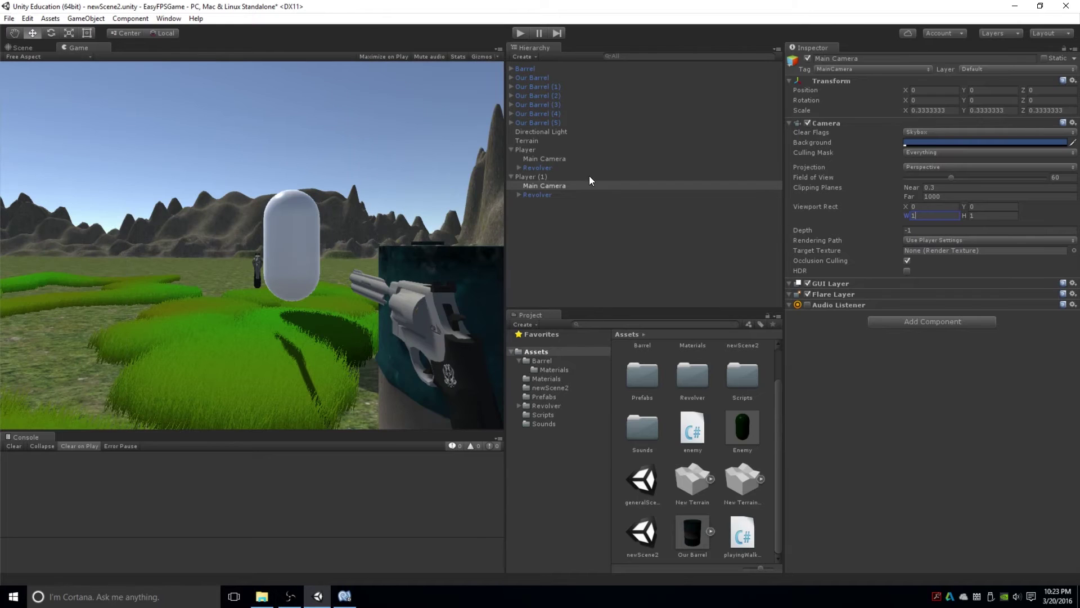
left_click(588, 160)
left_click(945, 215)
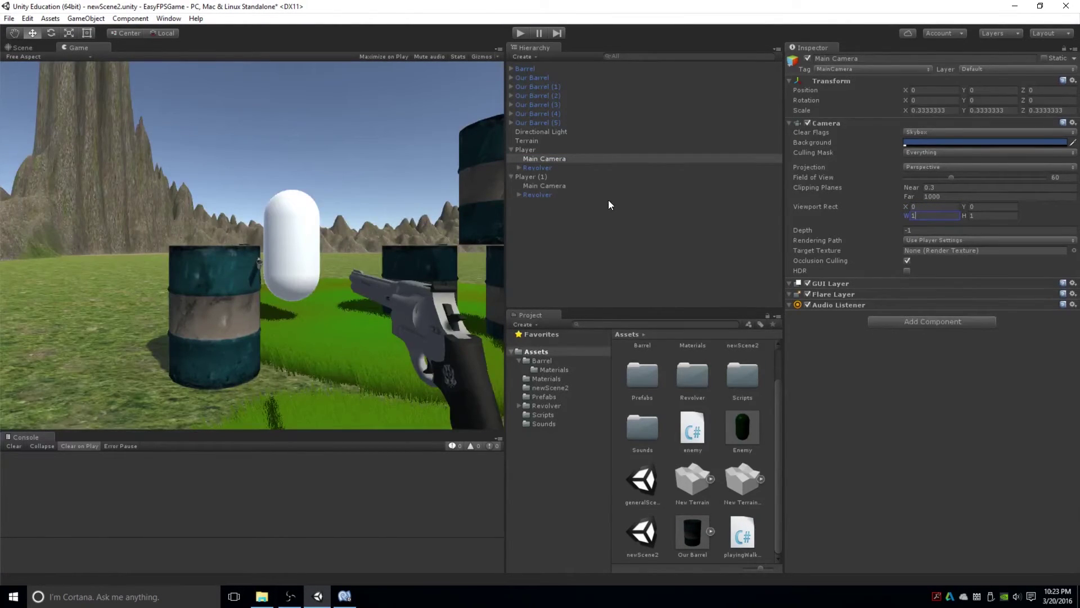
left_click(980, 215)
type(".5")
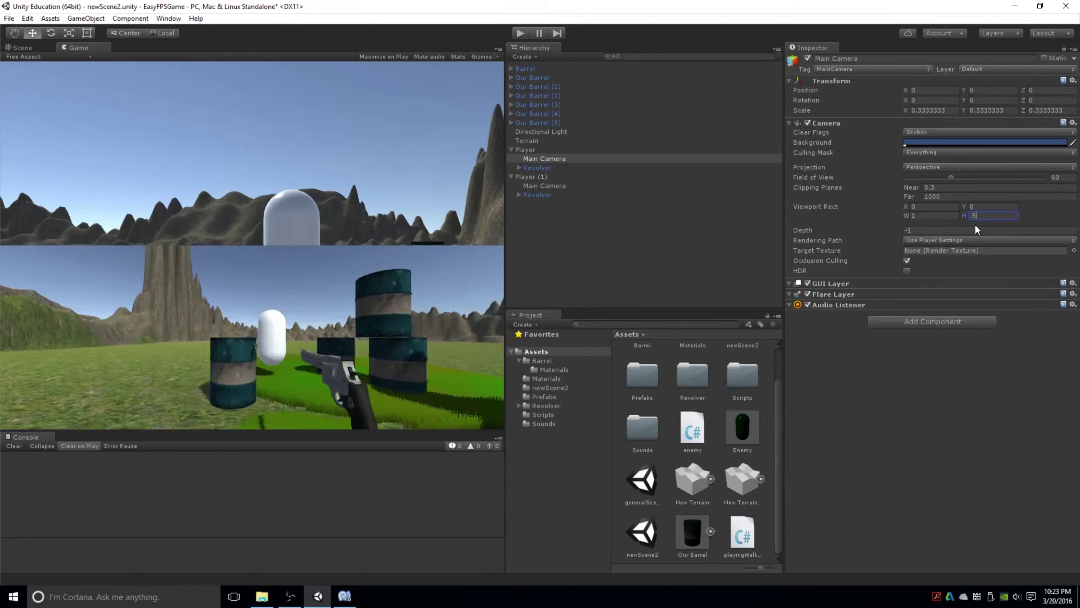
left_click(981, 208)
Give Player (1)'s Main Camera Viewport Rect H 0.5 and Y 0.5.
left_click(619, 186)
left_click(978, 216)
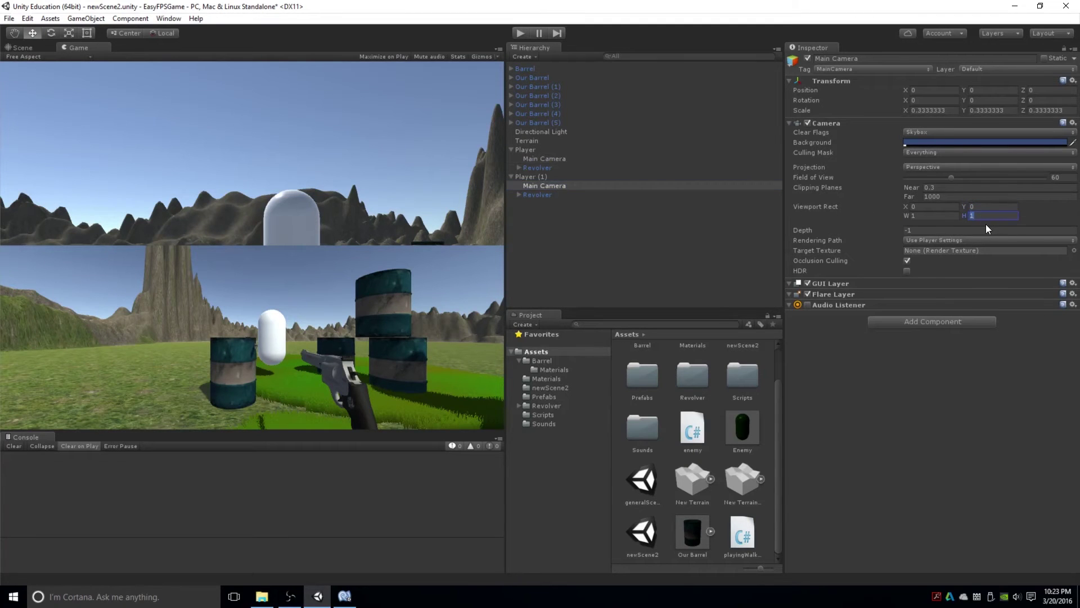
type(".5")
left_click(988, 206)
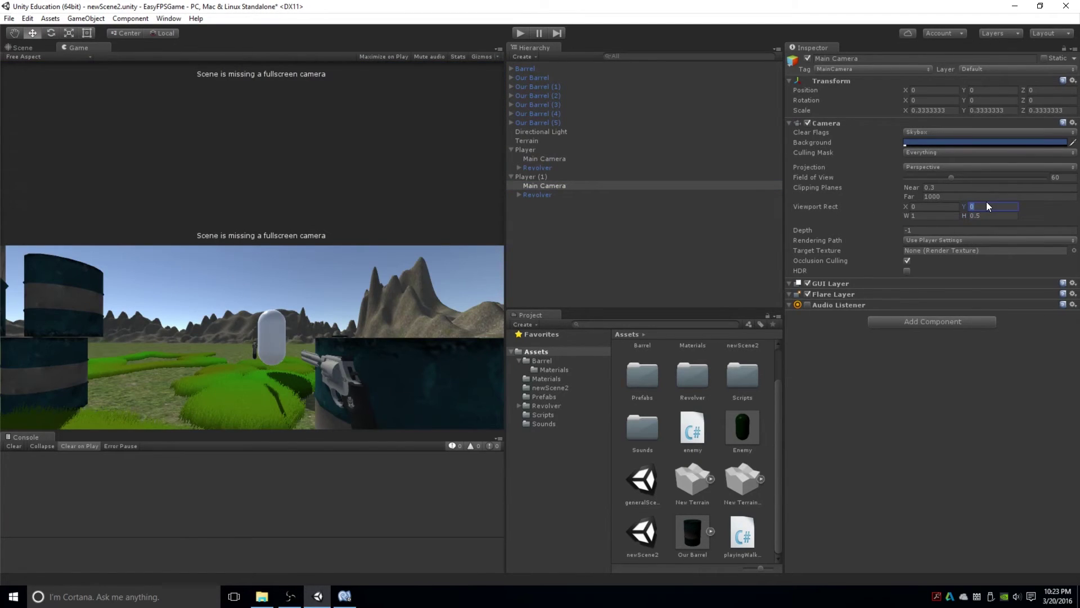
type(".5")
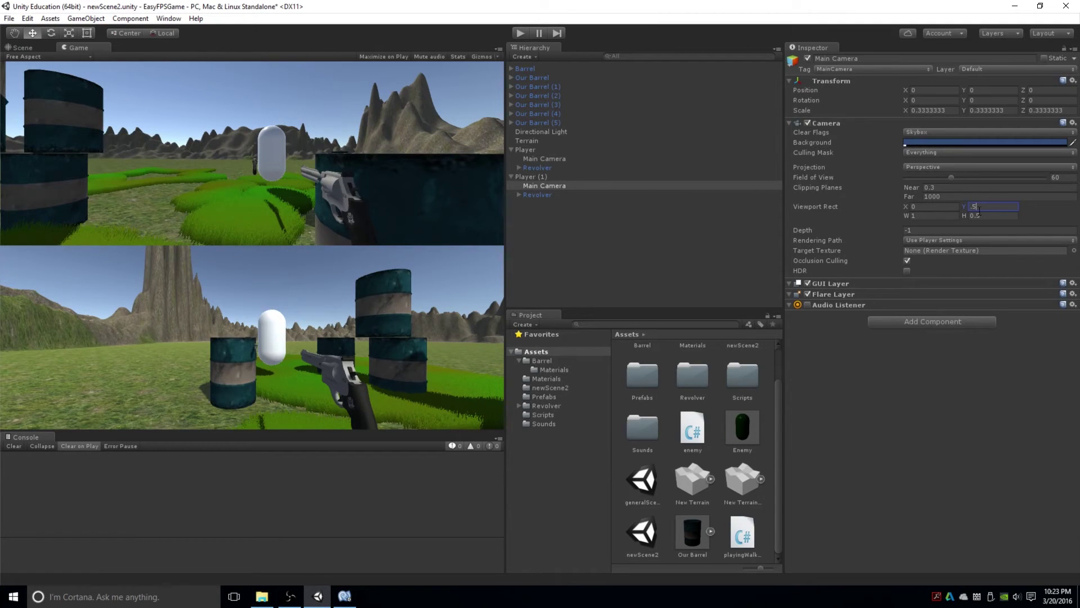
left_click(575, 151)
Set the first Player's Main Camera Viewport Rect to H 0.5, W 0.5, X 0.
left_click(575, 159)
left_click(1000, 219)
type(".25")
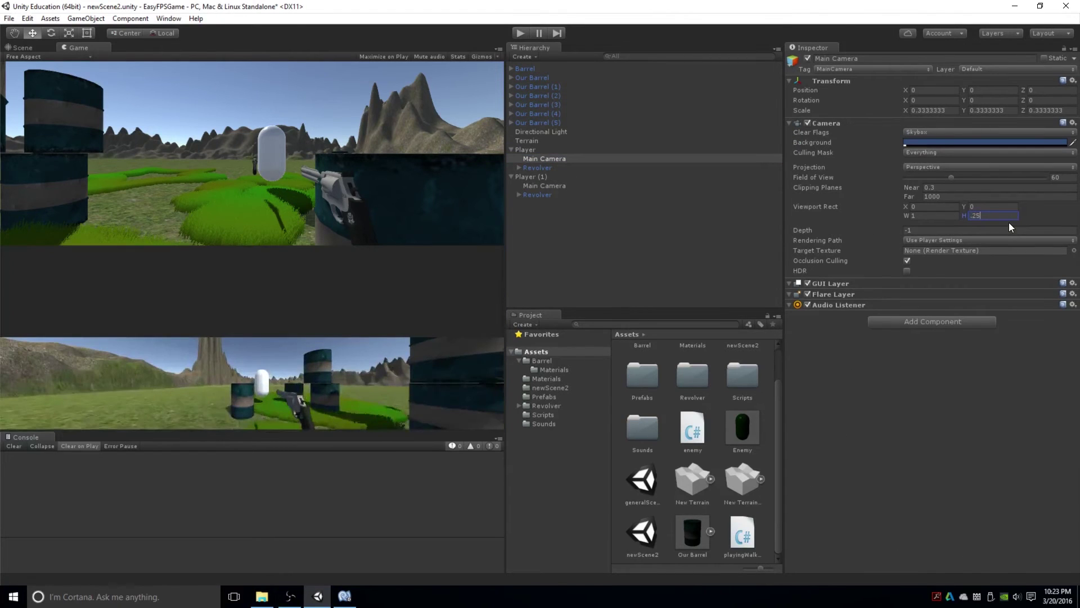
double_click(1004, 217)
type(".5")
double_click(909, 217)
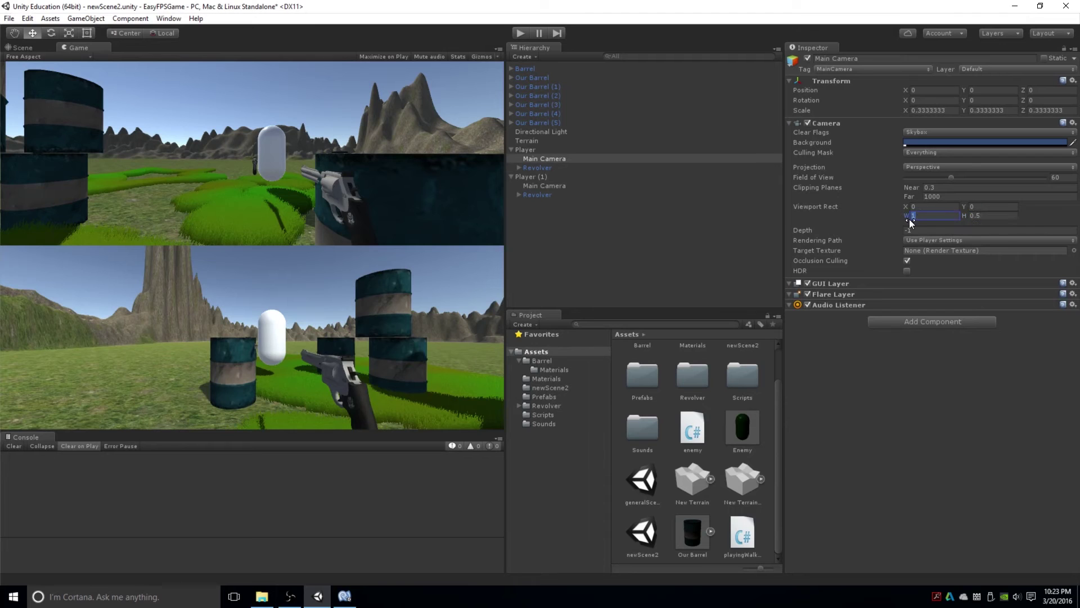
type(".5")
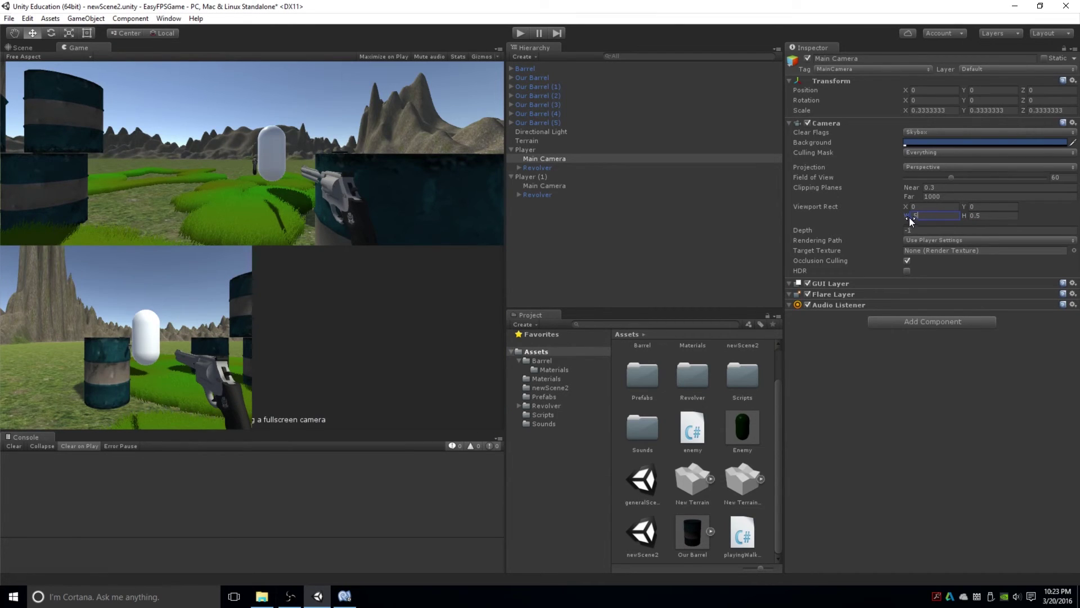
double_click(924, 206)
type(".5")
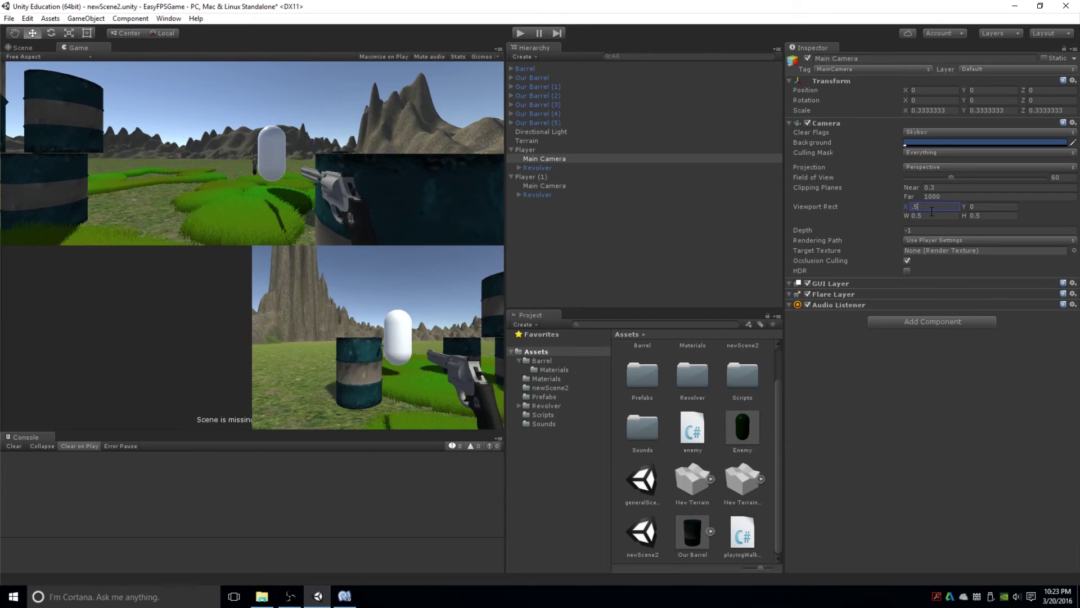
key("BackSpace")
key("BackSpace")
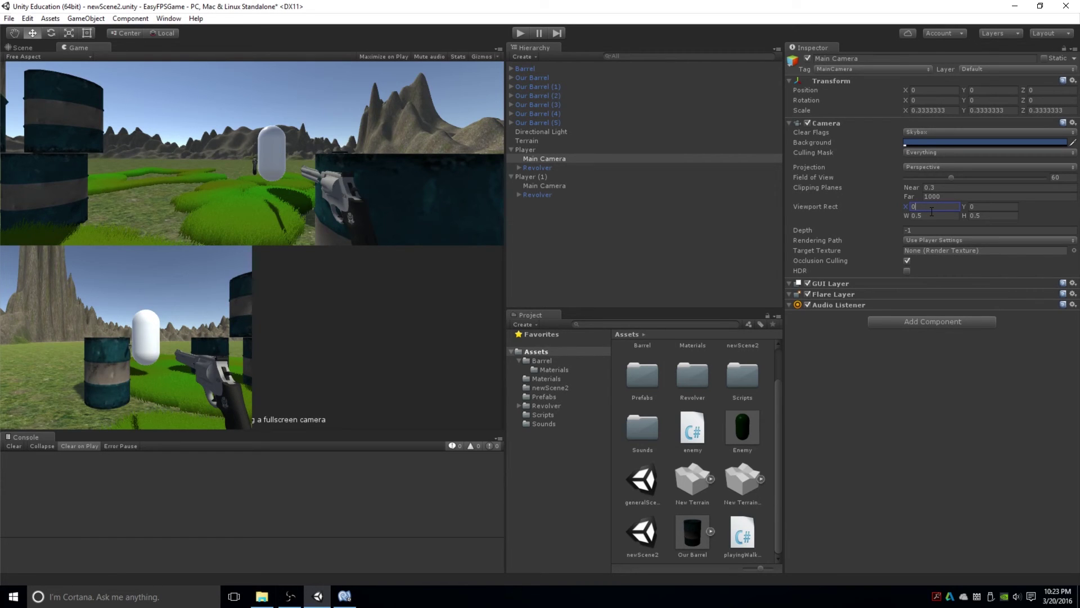
left_click(544, 188)
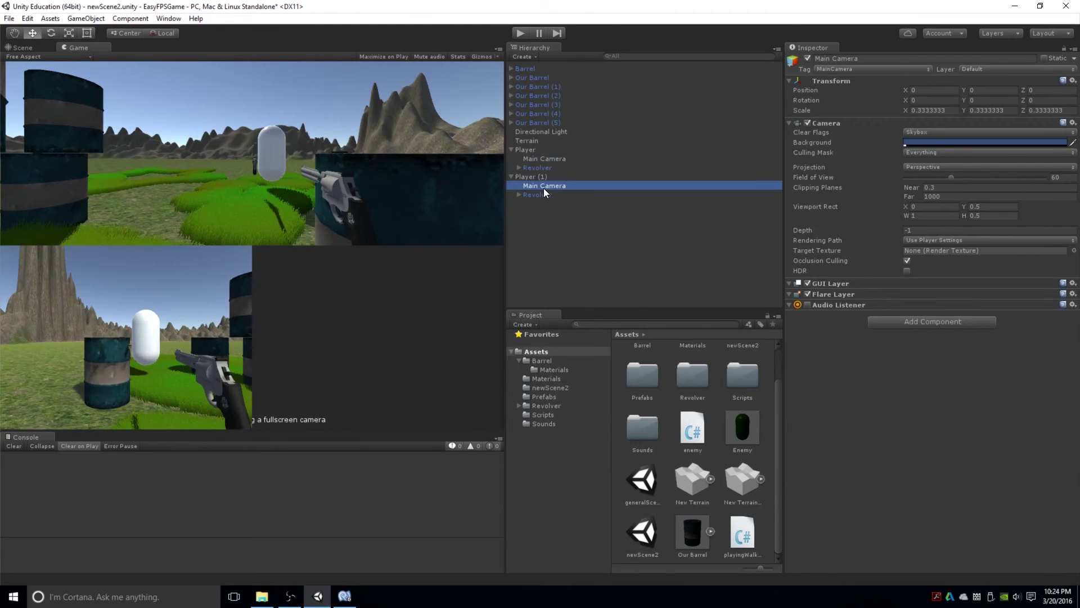
Enter Play mode to test both split-screen player views.
left_click(528, 33)
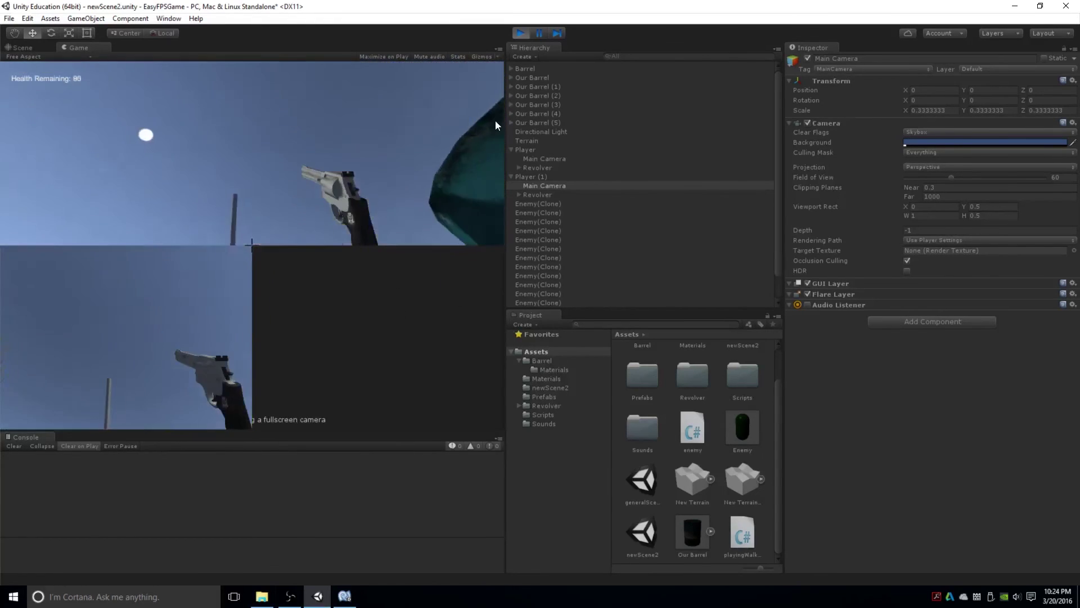
Exit Play mode to return to editing the scene.
left_click(521, 33)
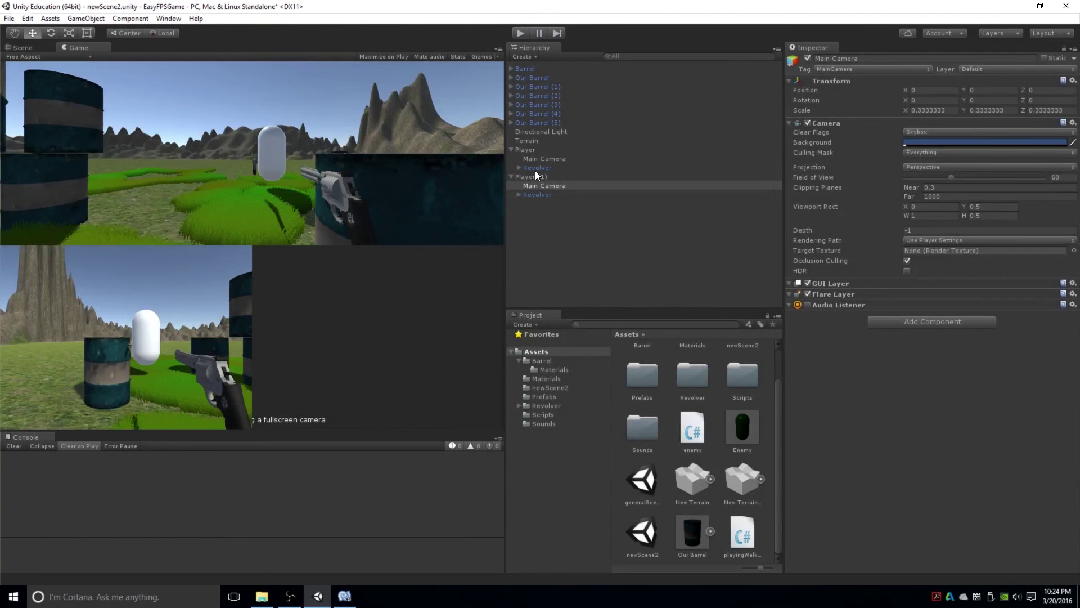